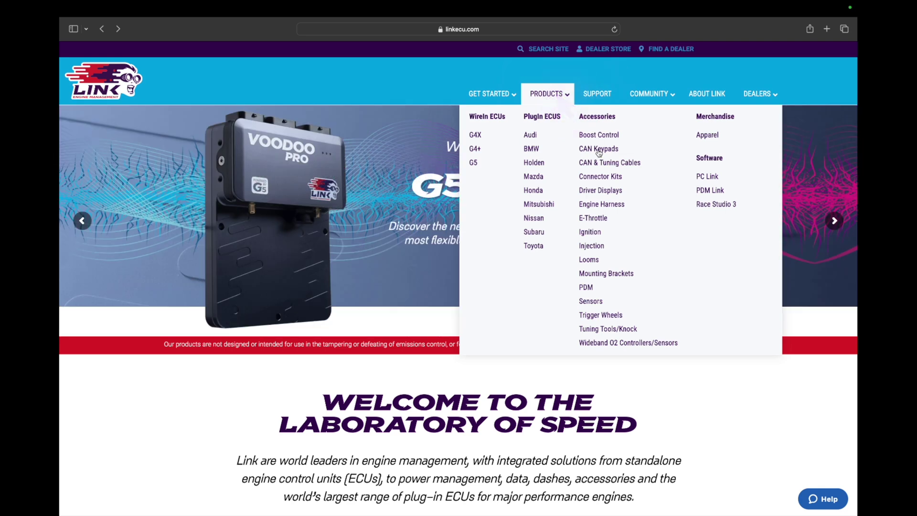
- Open the PC Link Downloads page from the Software section of the Link ECU website
click(701, 177)
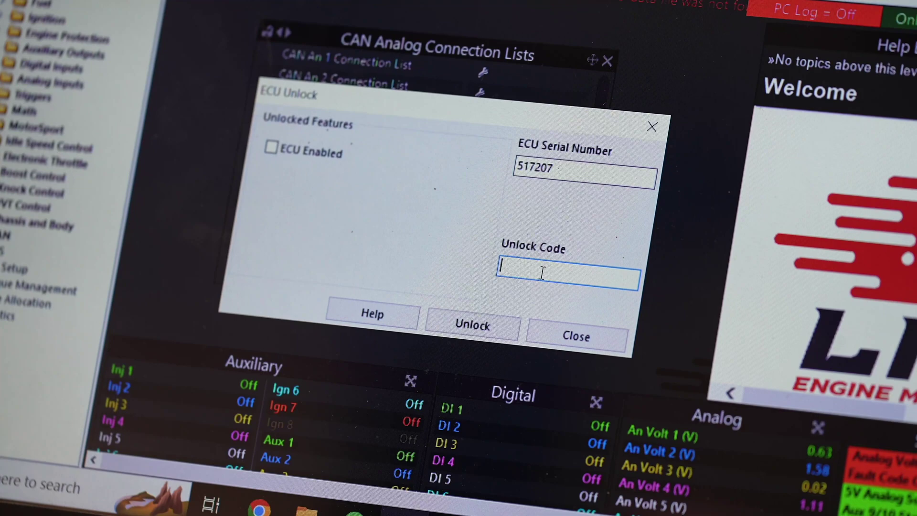
- Paste the ECU's unlock code into the Unlock Code field and unlock the ECU
key(ctrl+v)
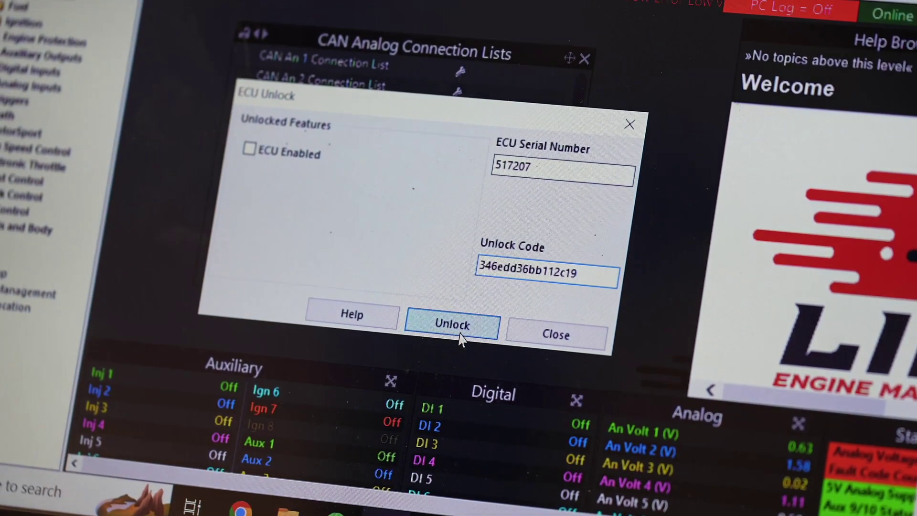
click(448, 314)
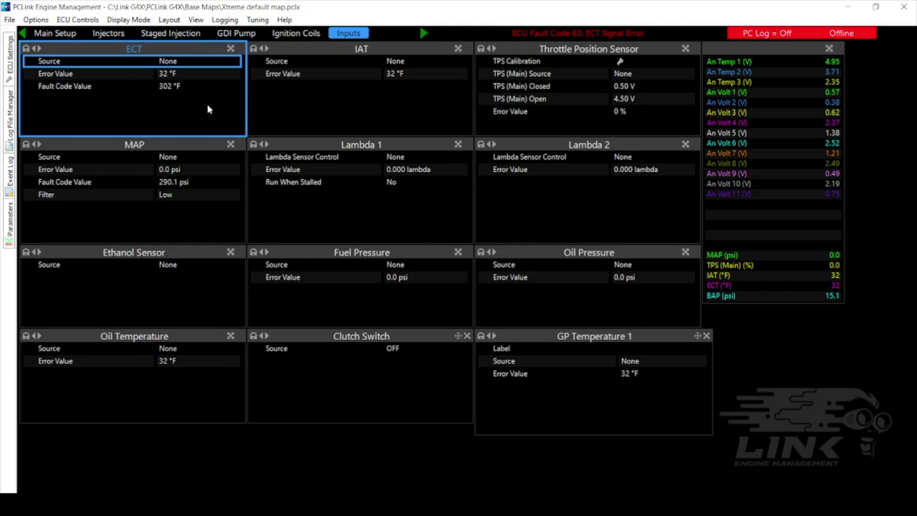
- Set the ECT input source to An Temp 1
double_click(171, 63)
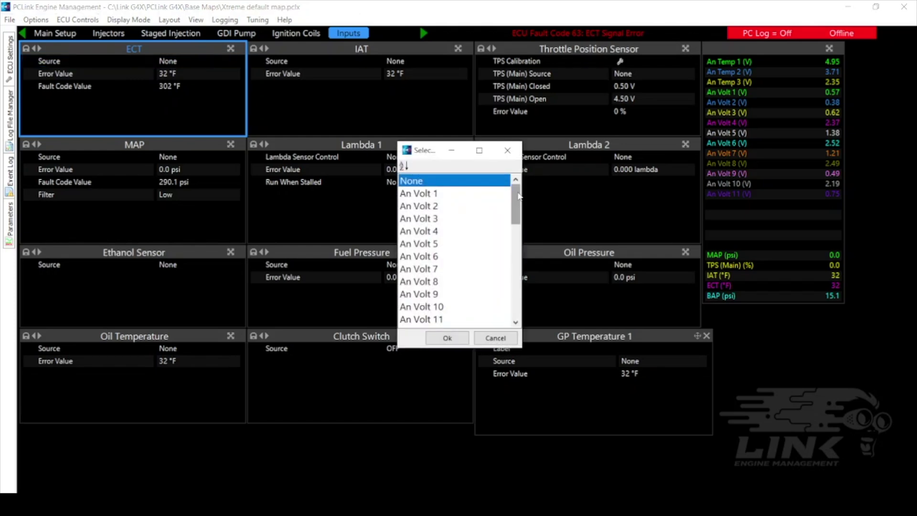
scroll(477, 215, down, 2)
click(437, 270)
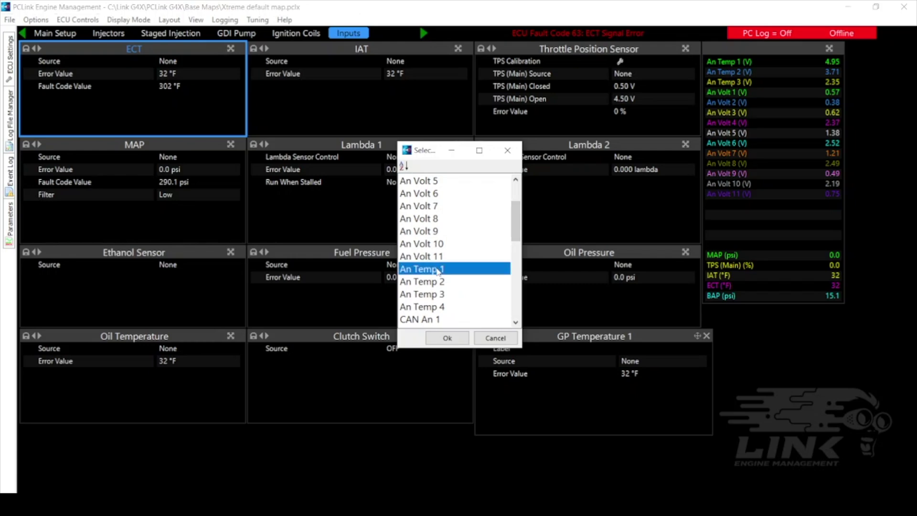
double_click(438, 271)
click(436, 268)
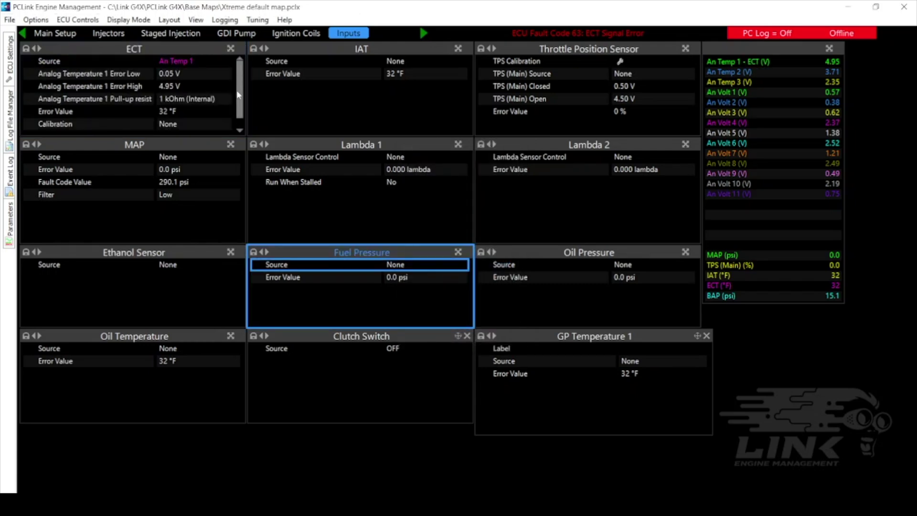
drag(240, 93, 241, 108)
- Set the ECT sensor calibration to Honda K20
click(143, 117)
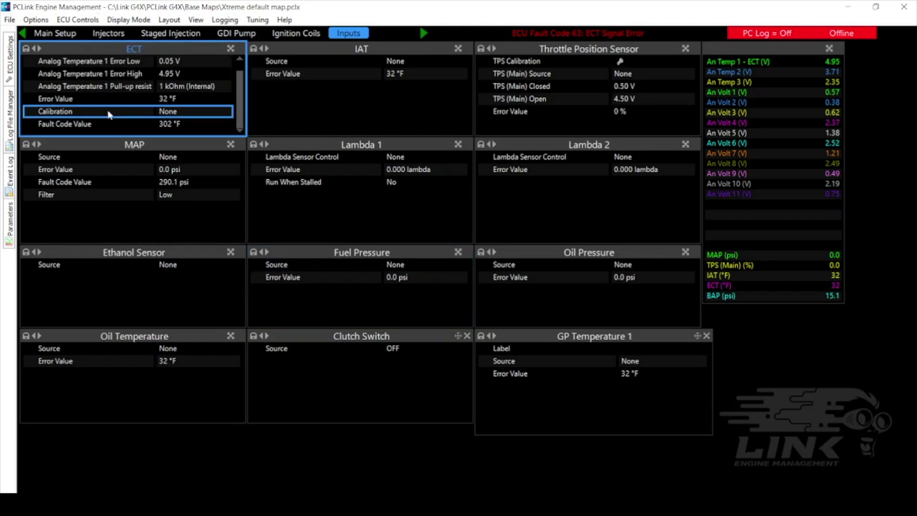
click(163, 116)
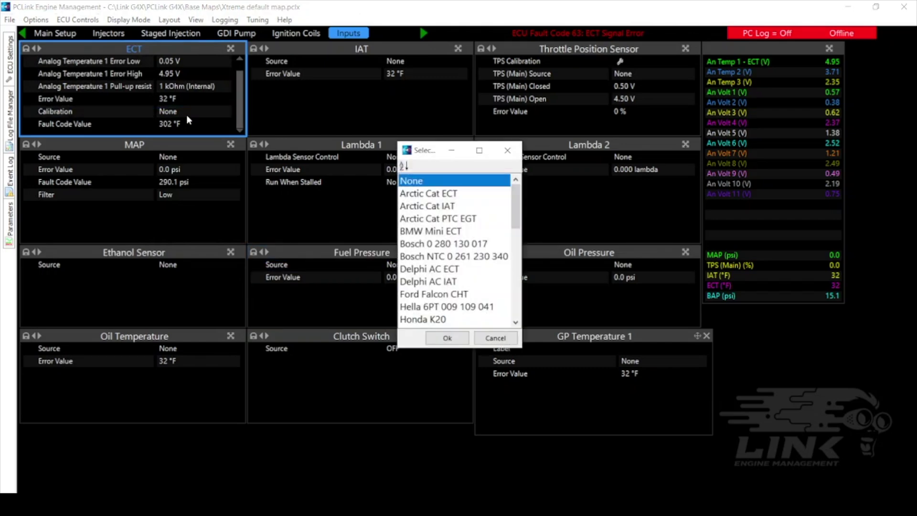
click(436, 319)
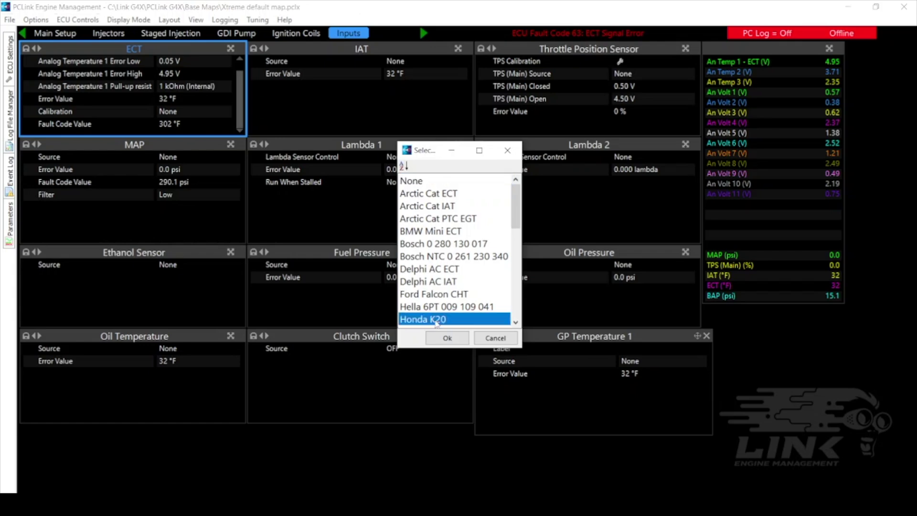
double_click(437, 319)
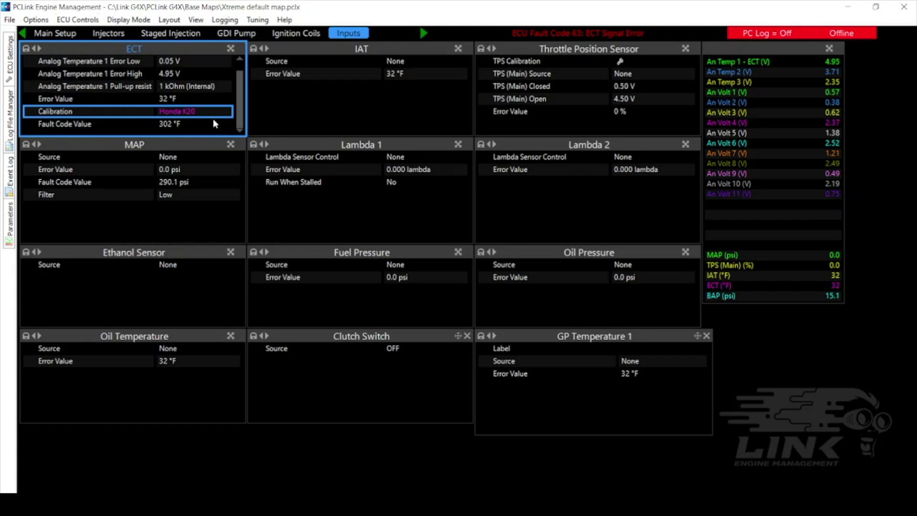
click(187, 157)
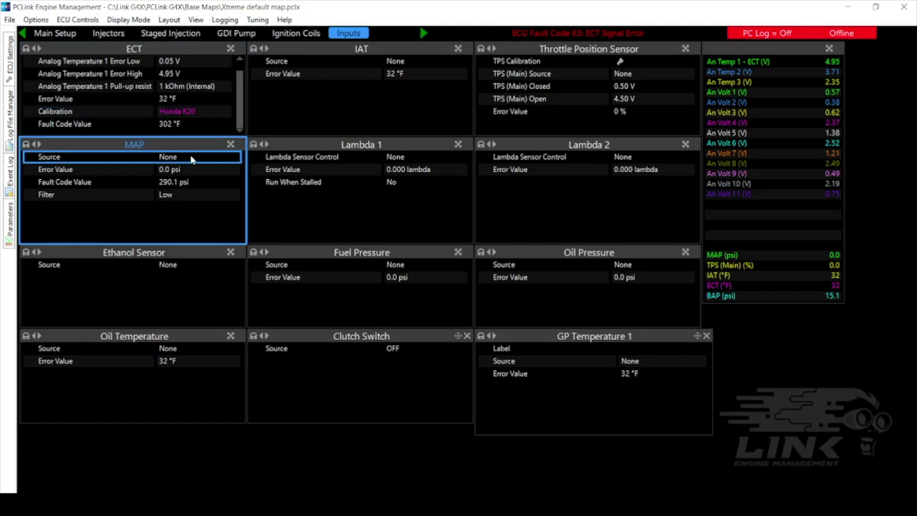
- Set the MAP sensor source to An Volt 1
double_click(192, 158)
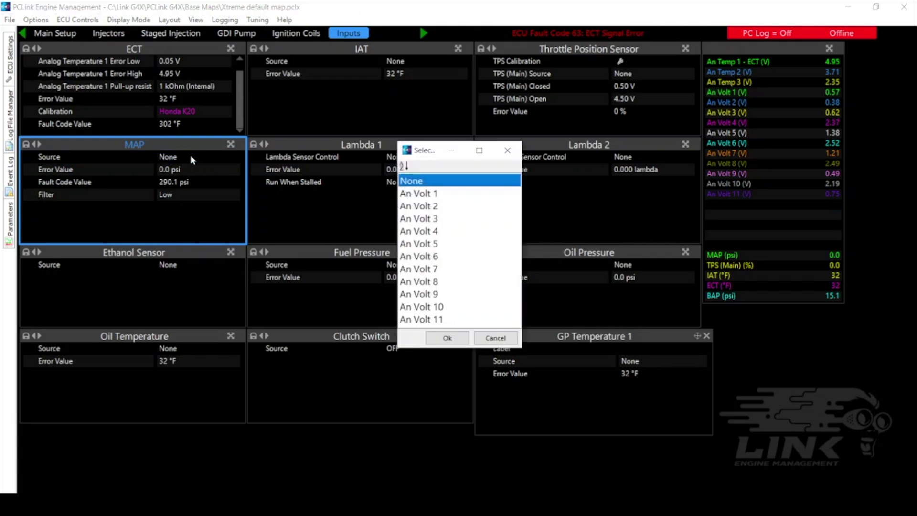
double_click(417, 195)
click(418, 196)
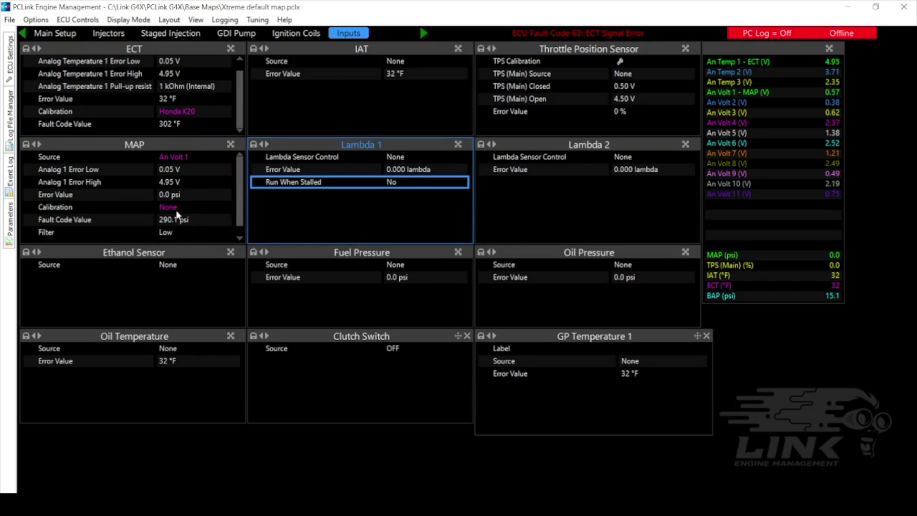
- Set the MAP sensor calibration to Link 4 Bar and accept the warning
click(177, 210)
double_click(176, 212)
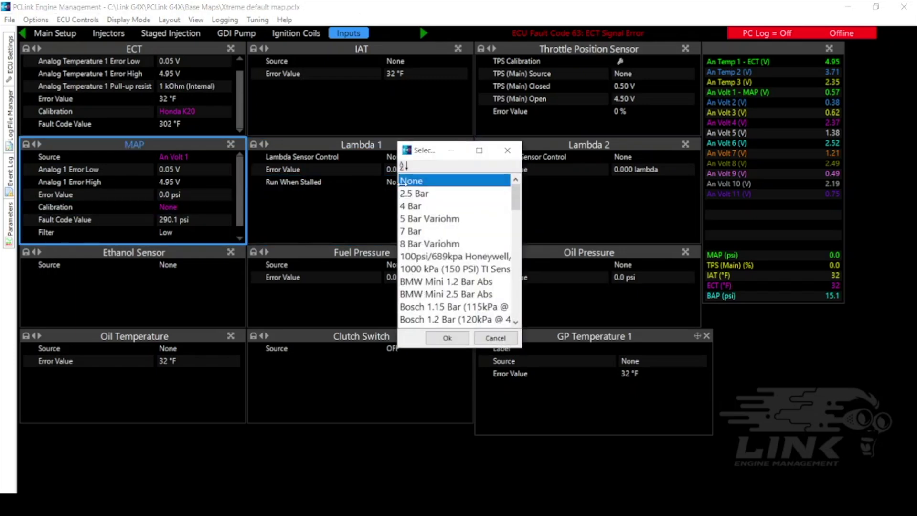
drag(514, 194, 522, 256)
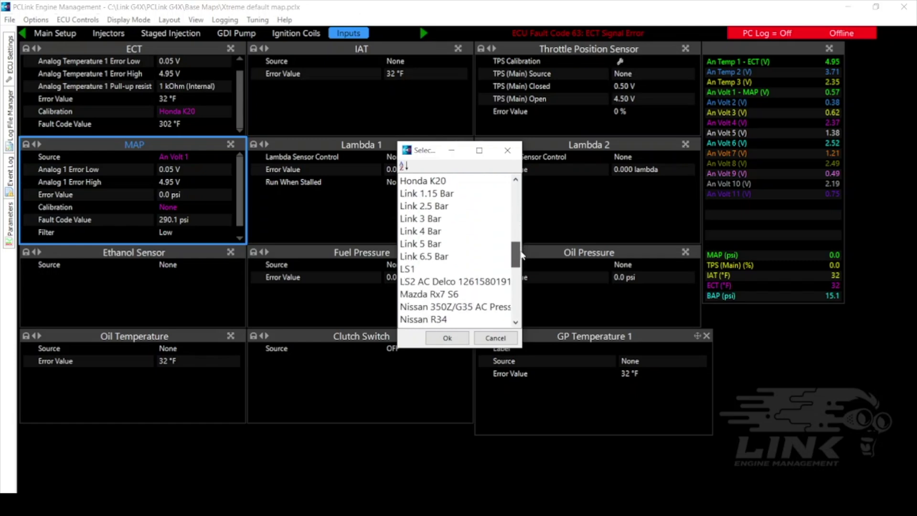
click(433, 233)
click(446, 338)
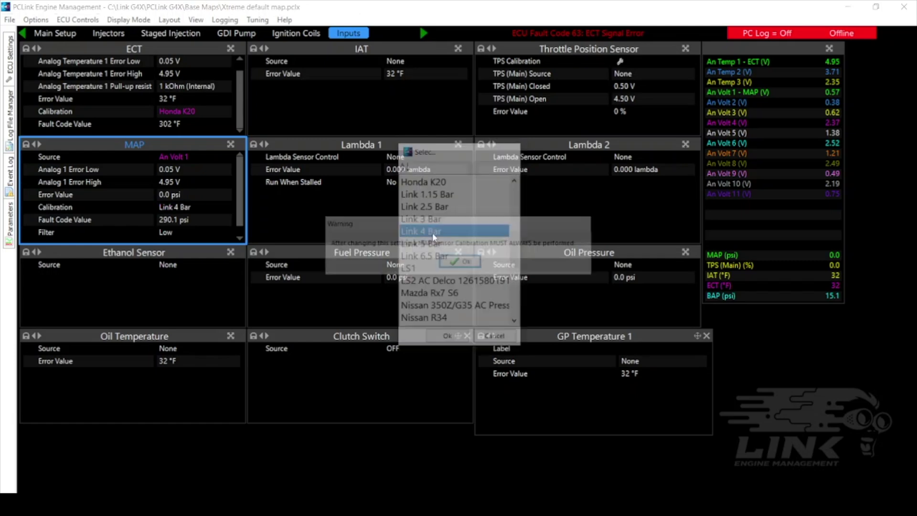
click(454, 263)
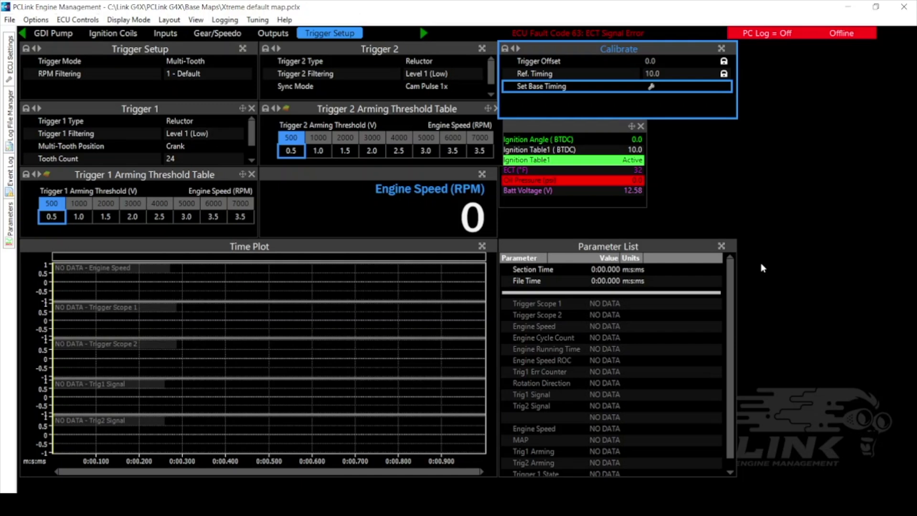
- Set the trigger mode to Honda K24 VTC from the alphabetically sorted list
click(146, 60)
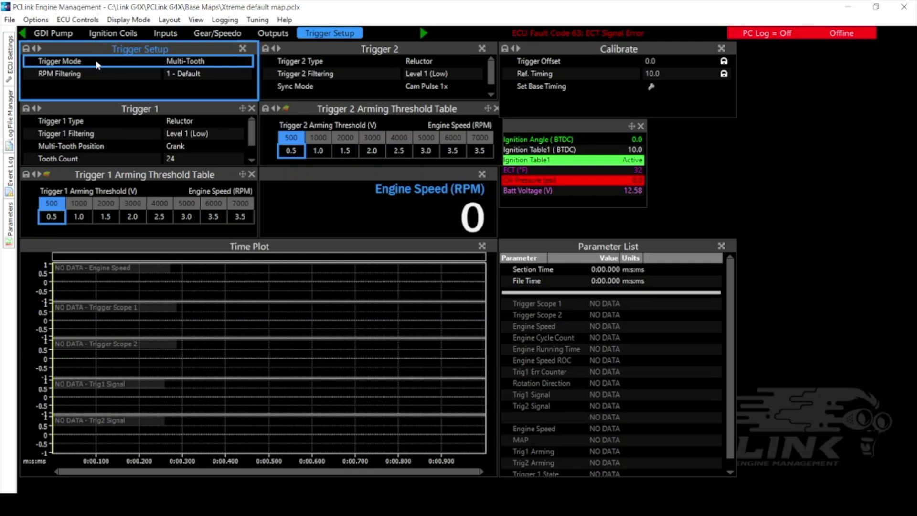
double_click(210, 63)
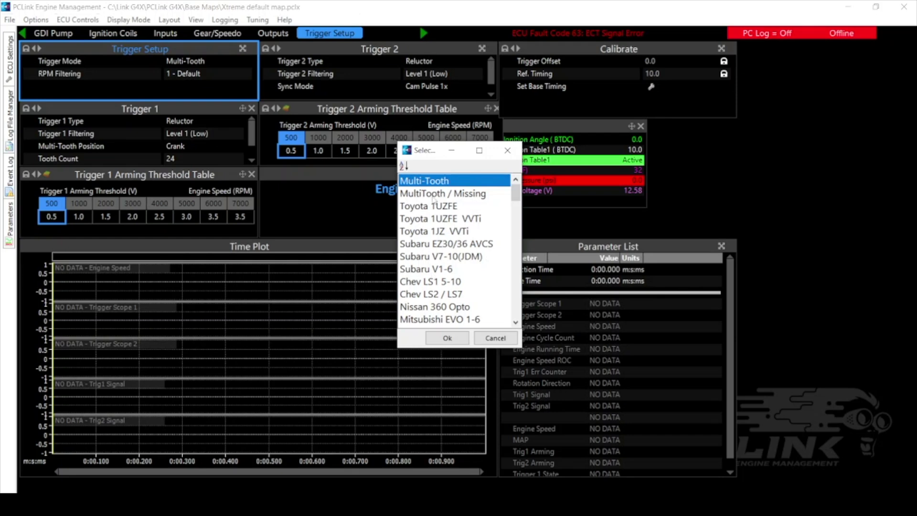
click(404, 167)
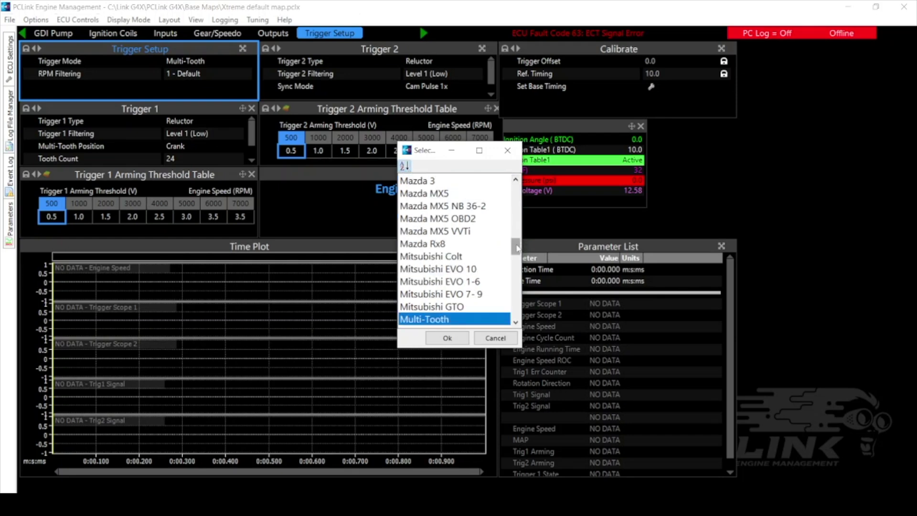
drag(518, 247, 517, 232)
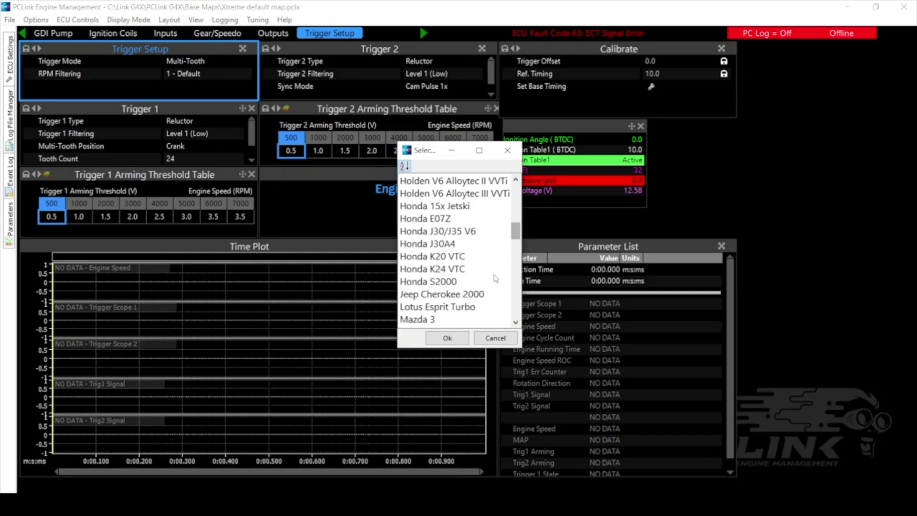
click(420, 273)
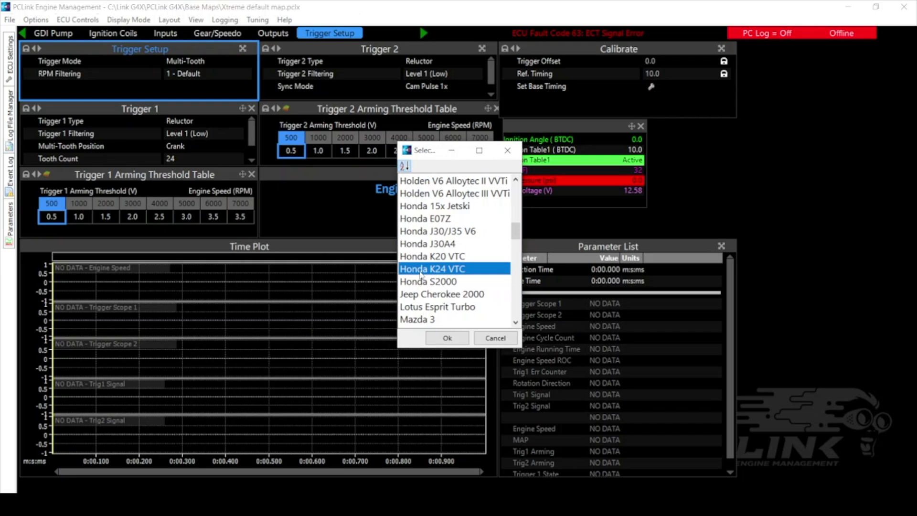
double_click(420, 270)
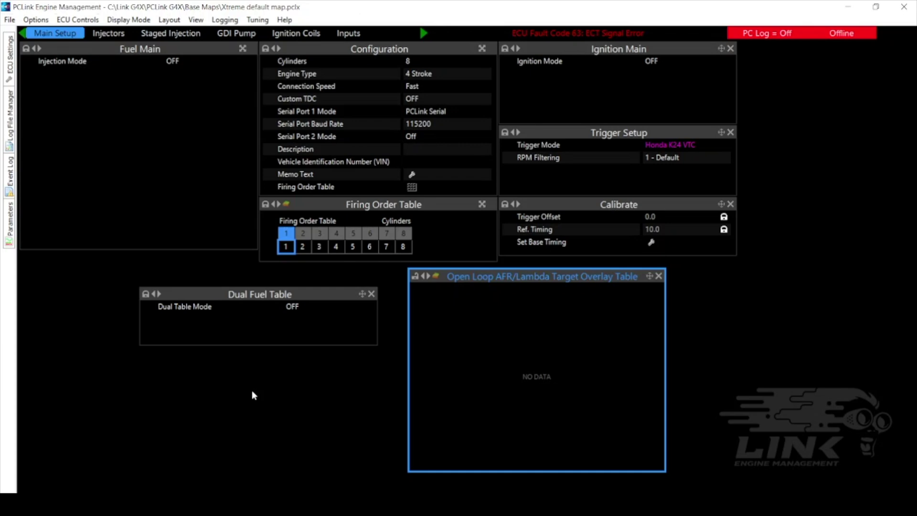
- Set the Fuel Main injection mode to Sequential
click(170, 64)
double_click(171, 64)
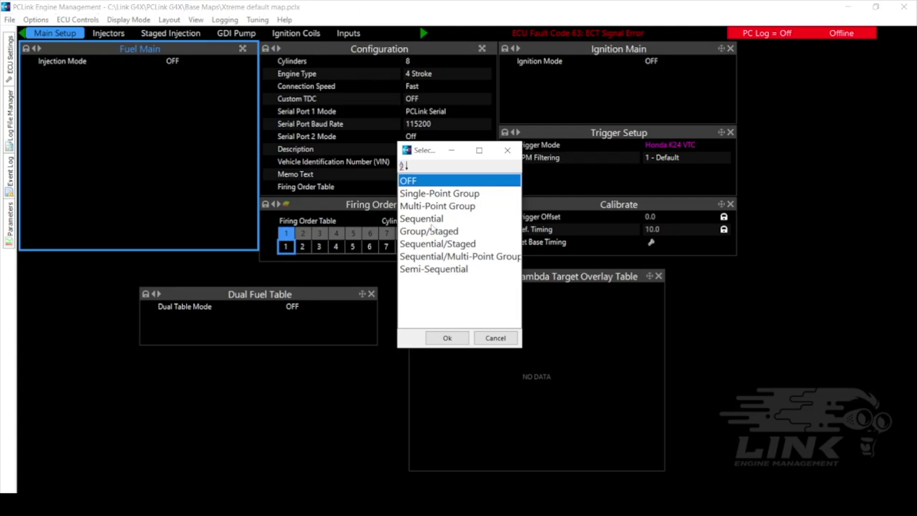
double_click(418, 220)
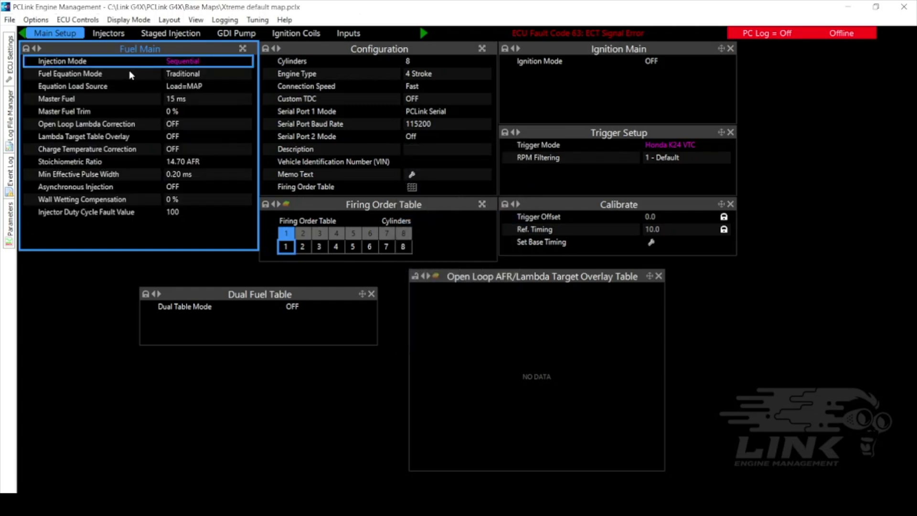
- Switch the fuel equation mode to Modelled, clearing the charge temperature table
click(131, 75)
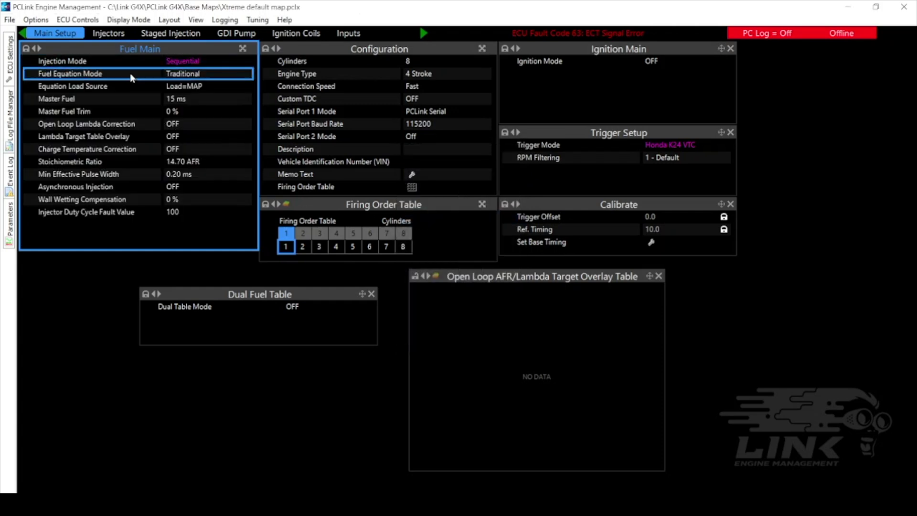
double_click(180, 75)
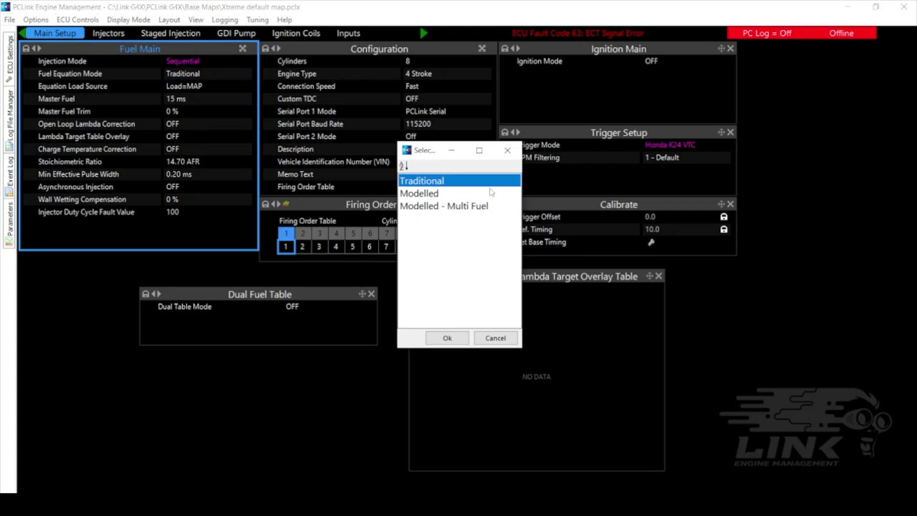
click(432, 197)
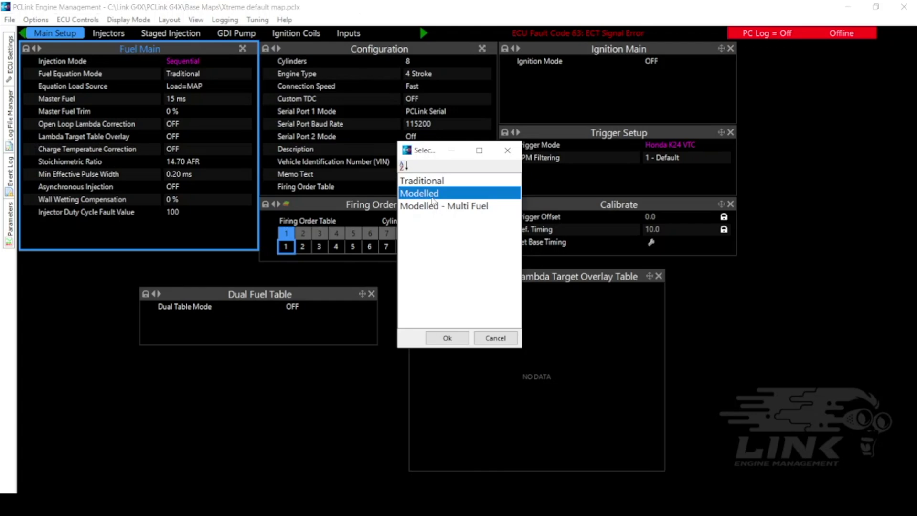
double_click(432, 196)
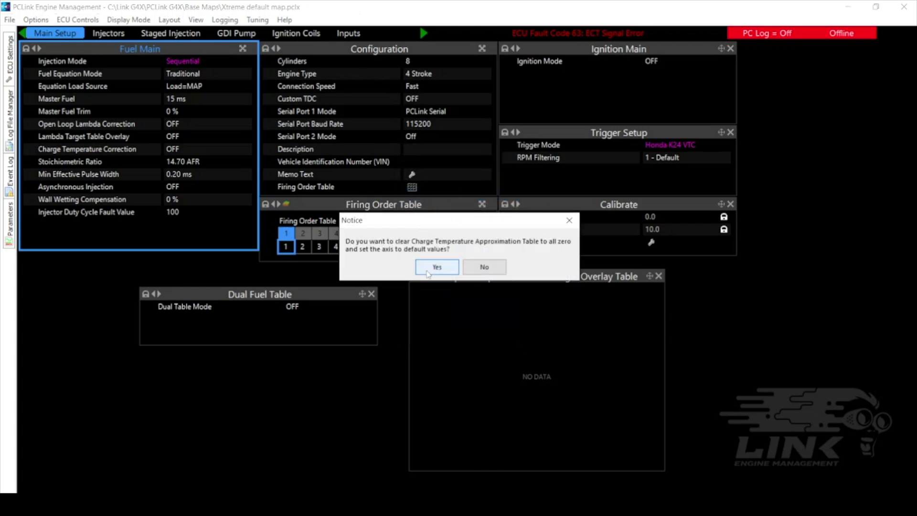
click(436, 267)
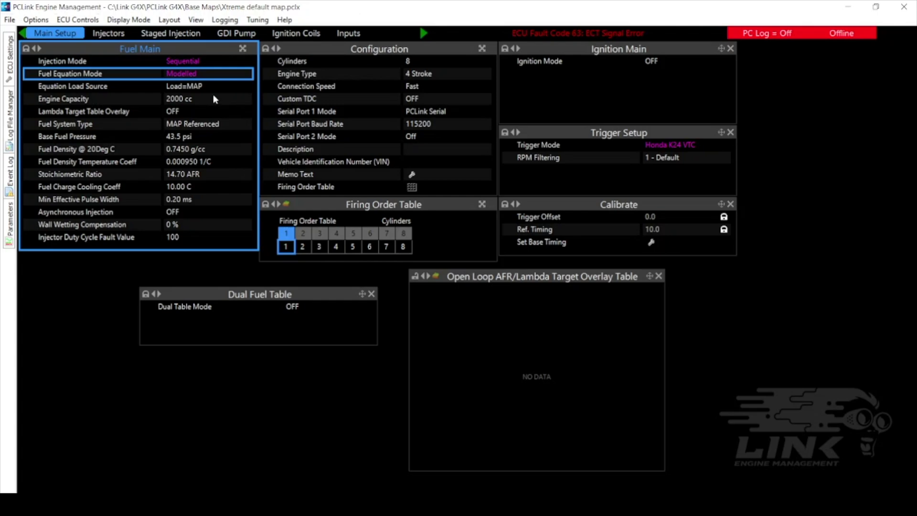
- Change the engine capacity from 2000 cc to 2400 cc
click(101, 99)
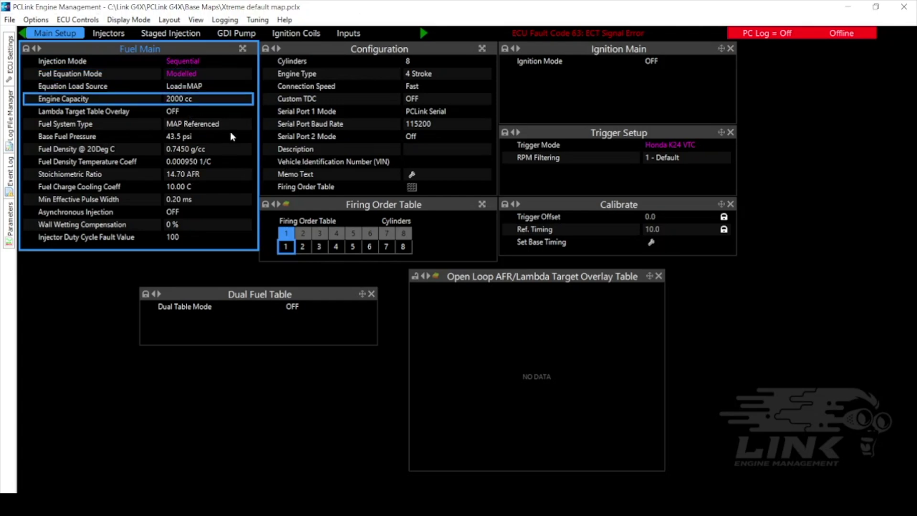
text(2400)
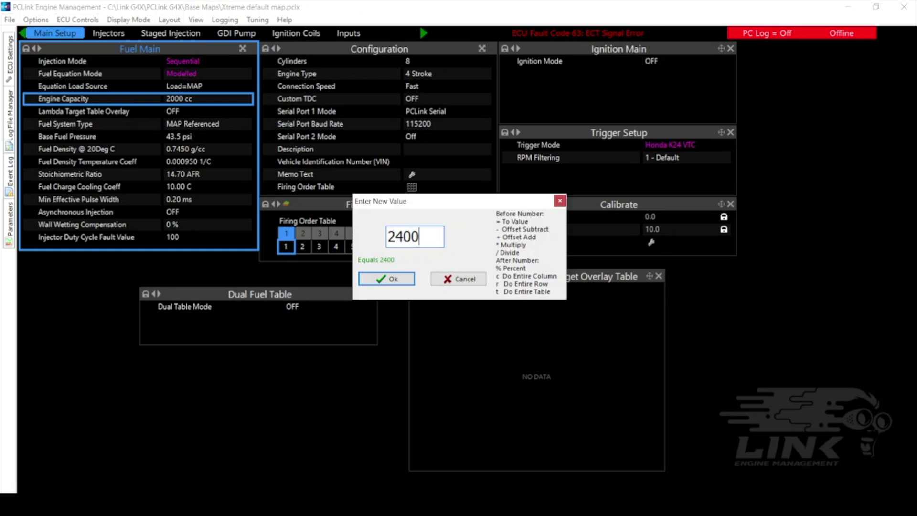
key(Return)
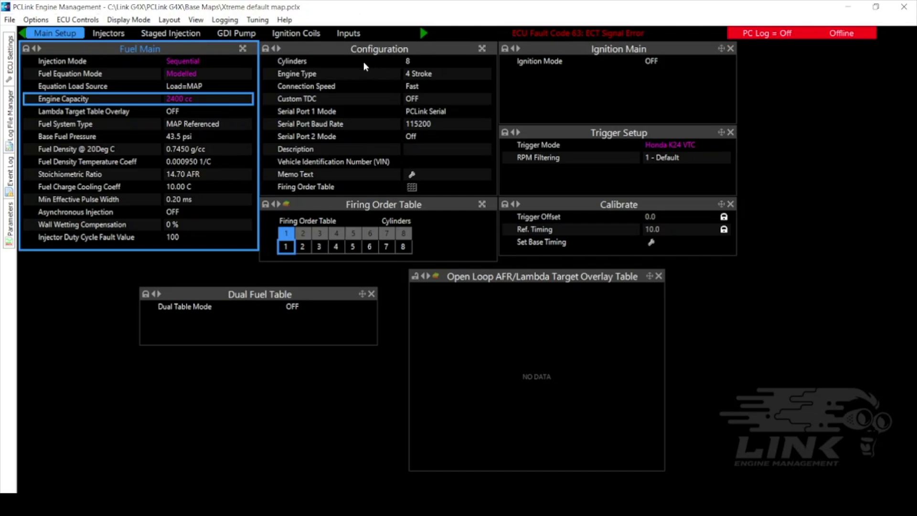
click(382, 63)
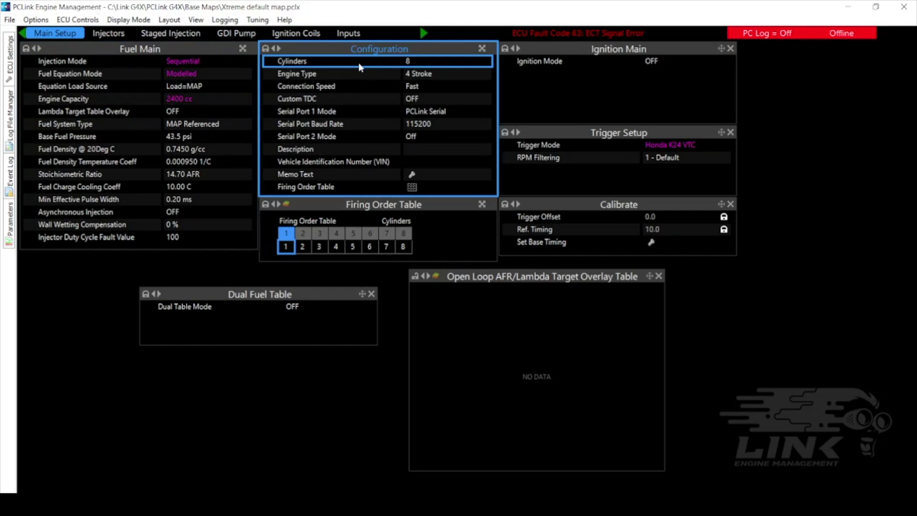
- Configure 4 cylinders with a 1-3-4-2 firing order
double_click(428, 64)
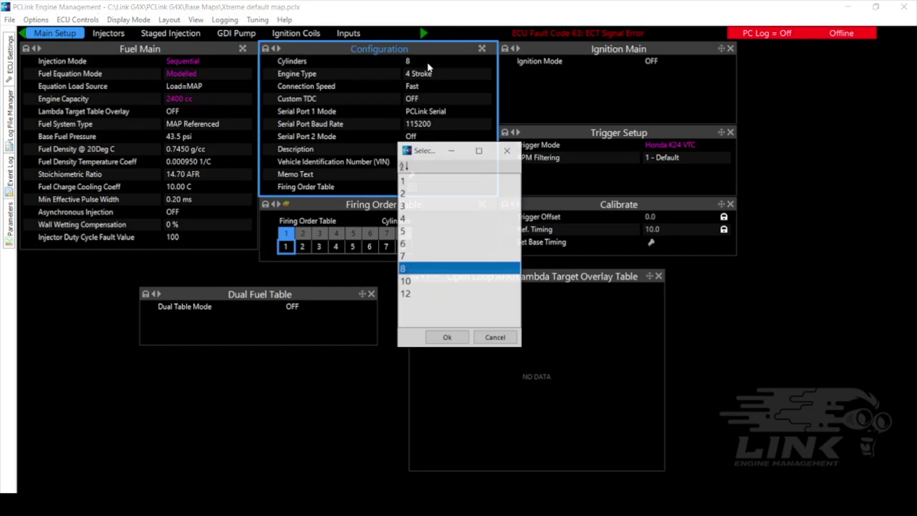
double_click(402, 218)
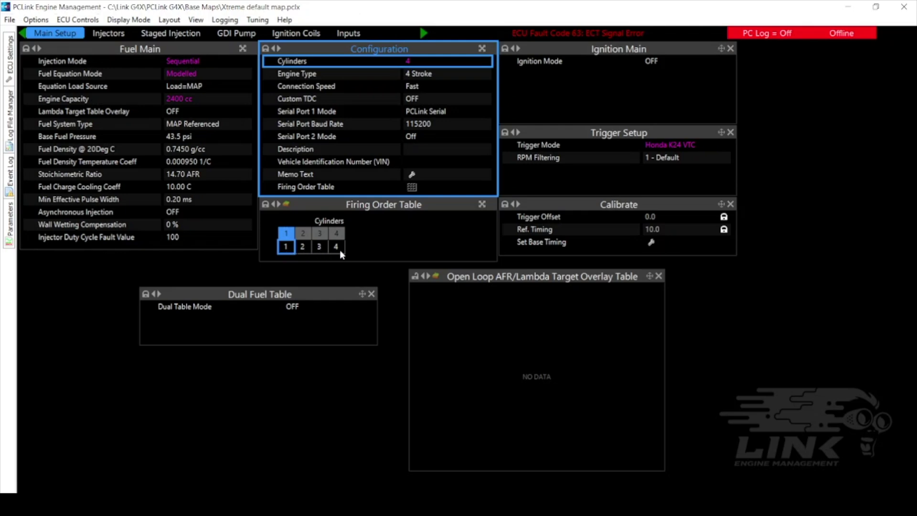
click(305, 247)
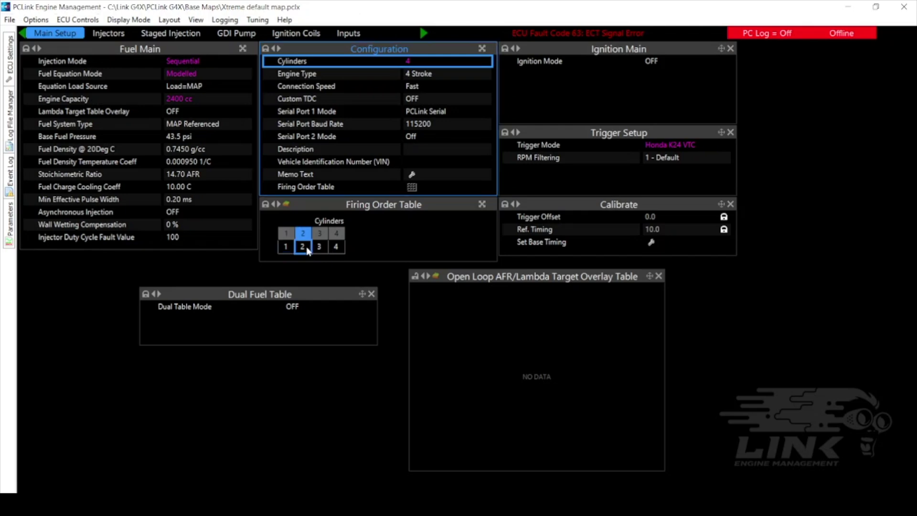
text(3)
key(Return)
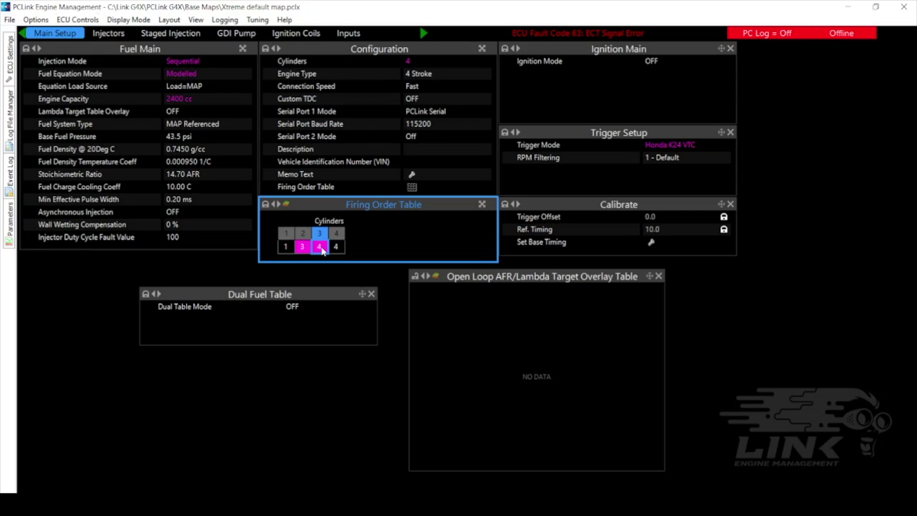
click(337, 248)
text(=2)
key(Return)
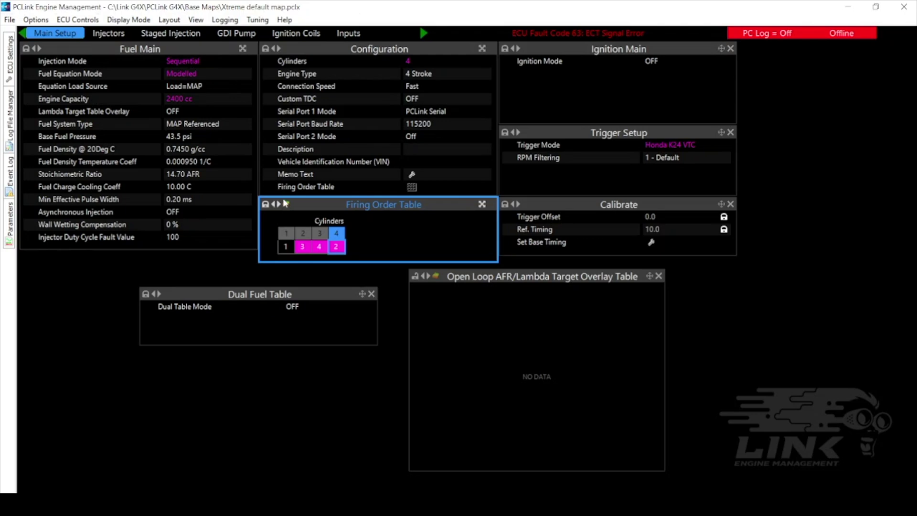
- On the Injectors page, set injector flow at rated pressure to 2200 cc/min
click(108, 33)
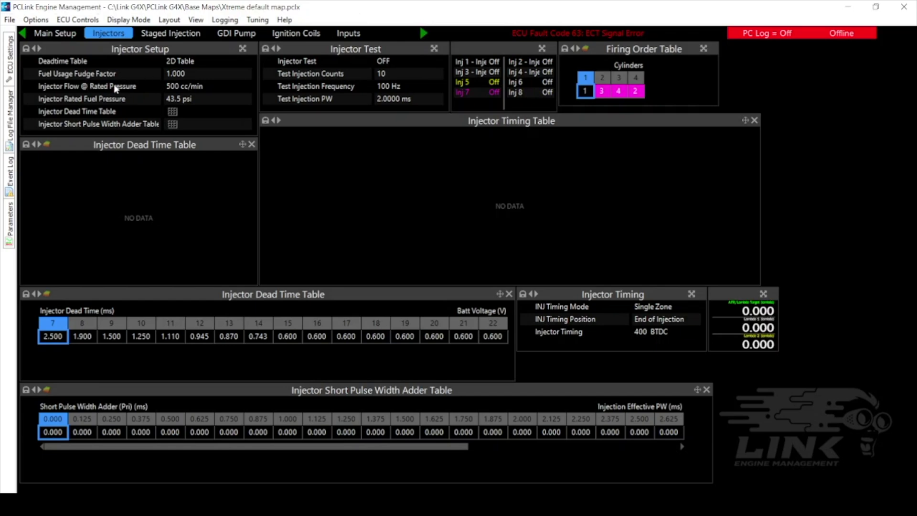
click(183, 90)
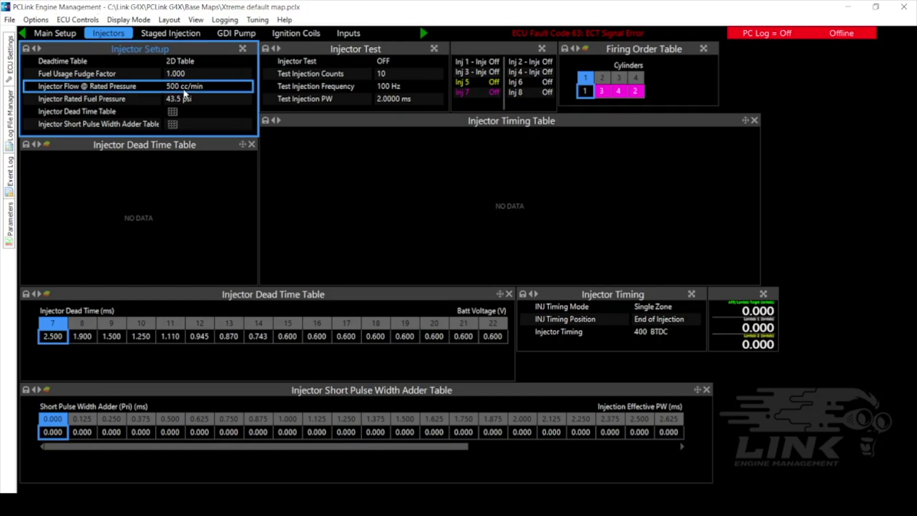
text(2200)
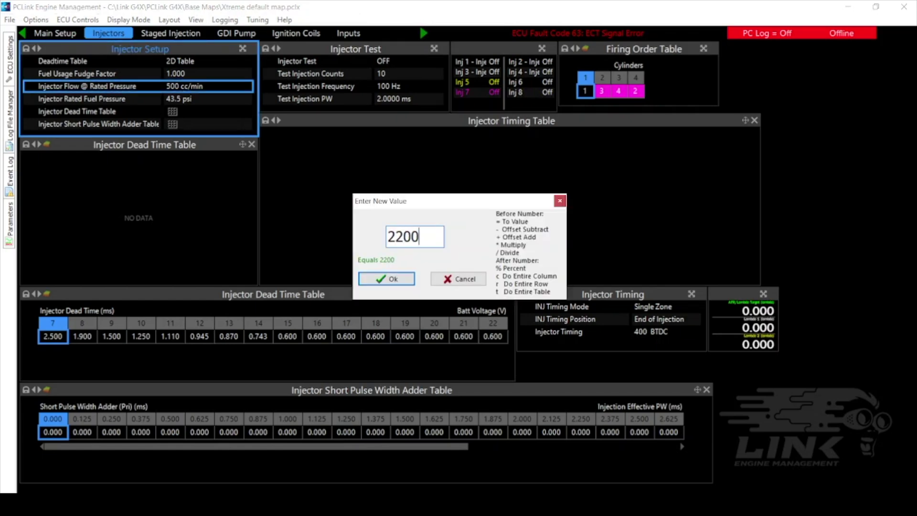
key(Return)
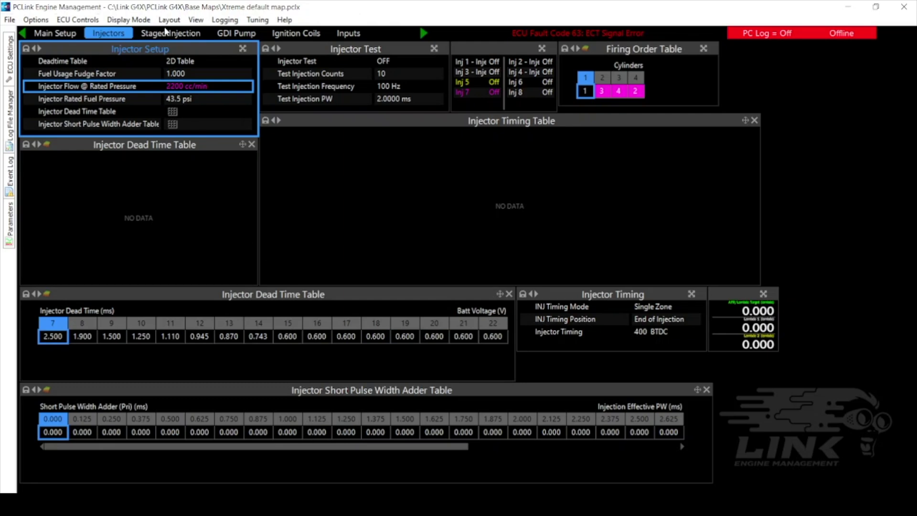
- Set Ignition Mode to Direct Spark, then check Spark Edge and the 9 V, 2000 RPM dwell time
click(282, 33)
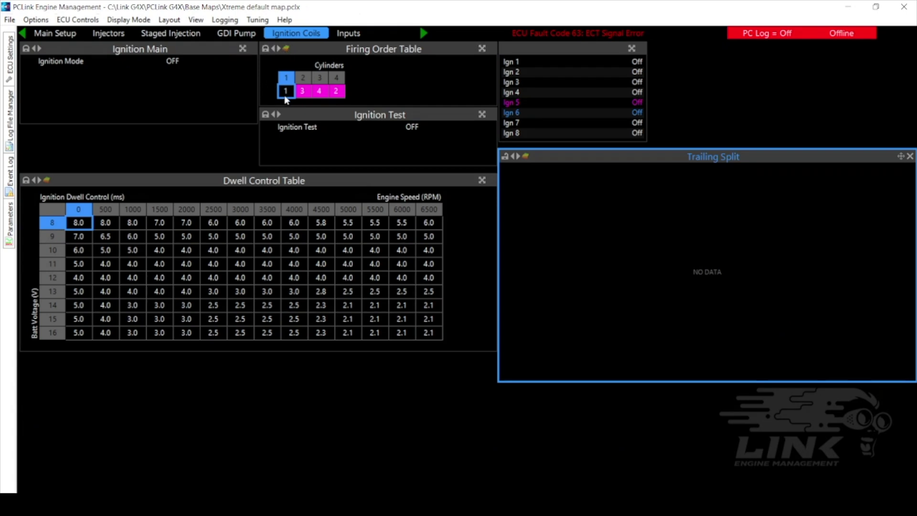
click(176, 62)
double_click(177, 63)
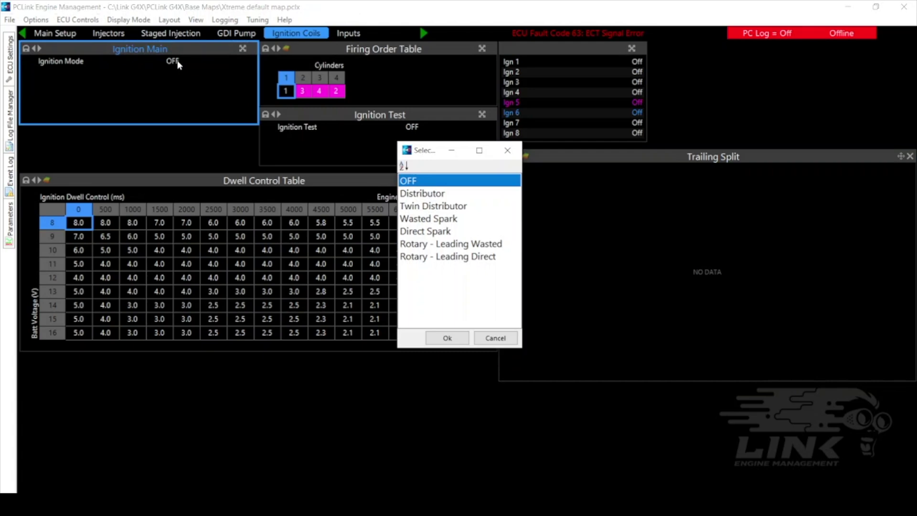
click(436, 232)
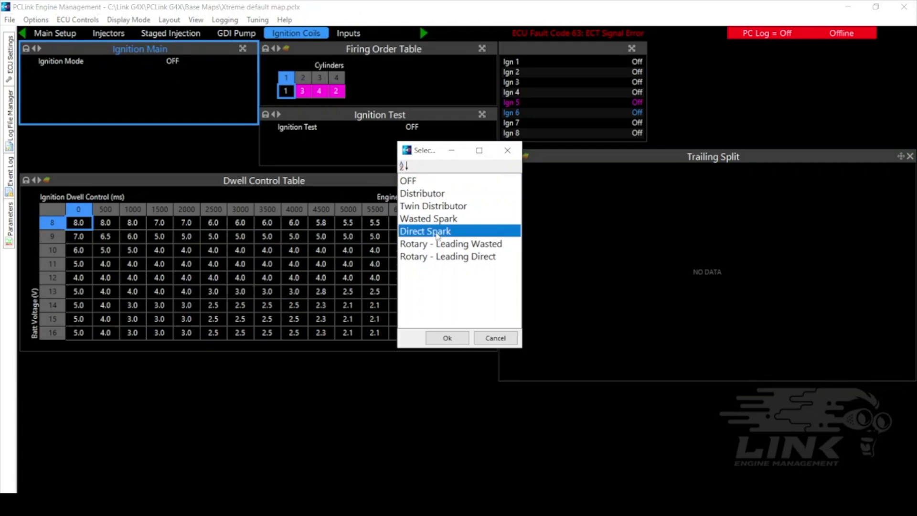
double_click(436, 232)
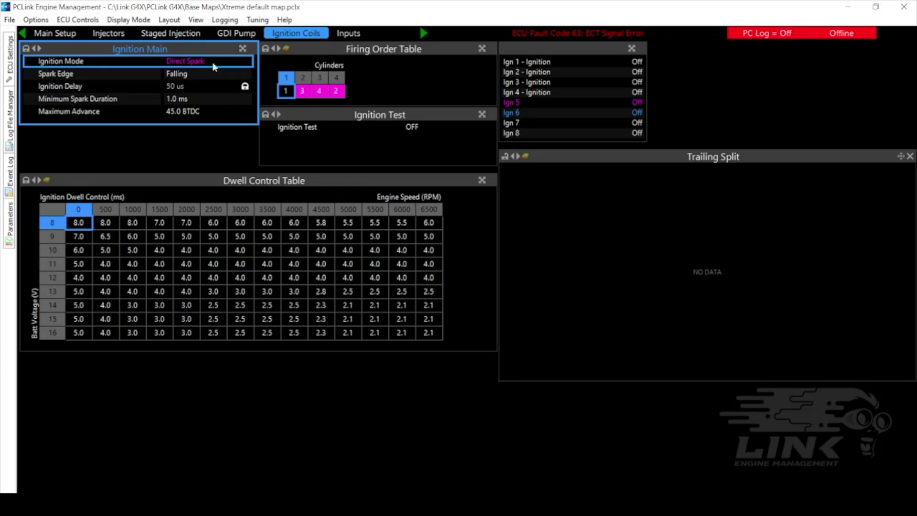
click(140, 73)
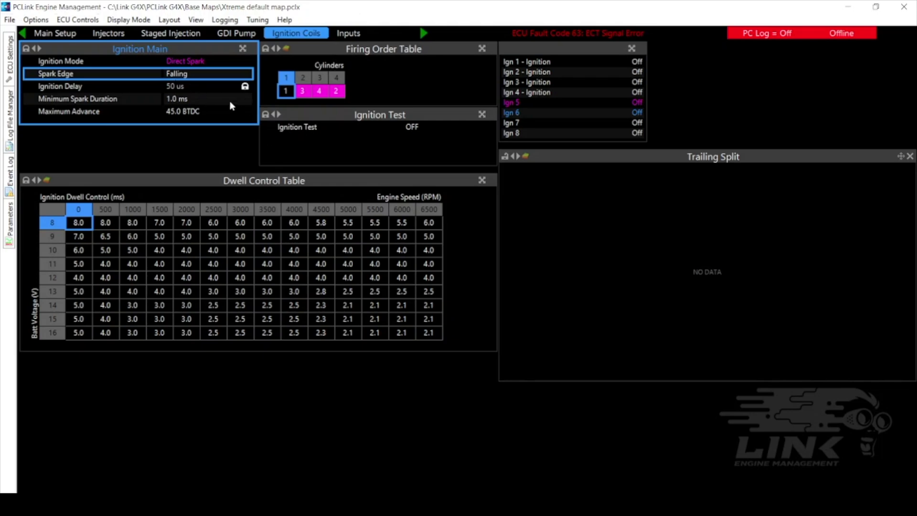
click(182, 241)
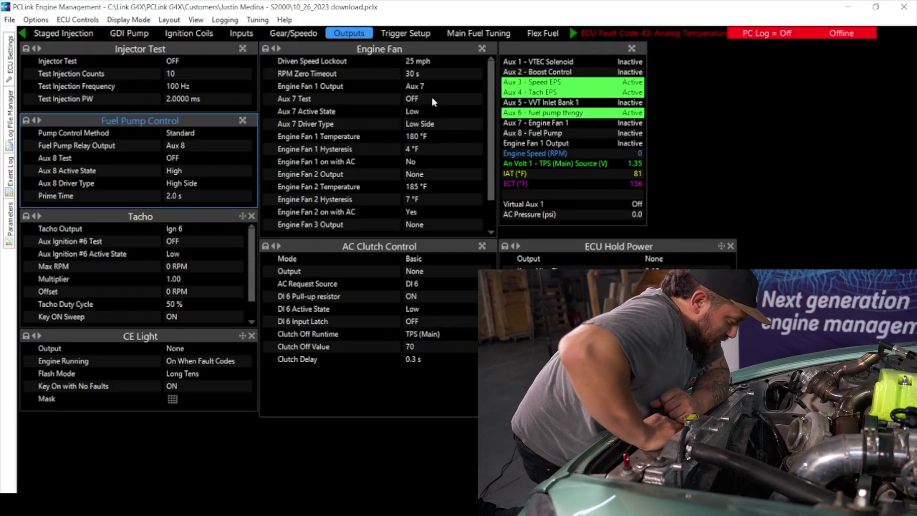
- Switch the Engine Fan Aux 7 output test on
double_click(433, 102)
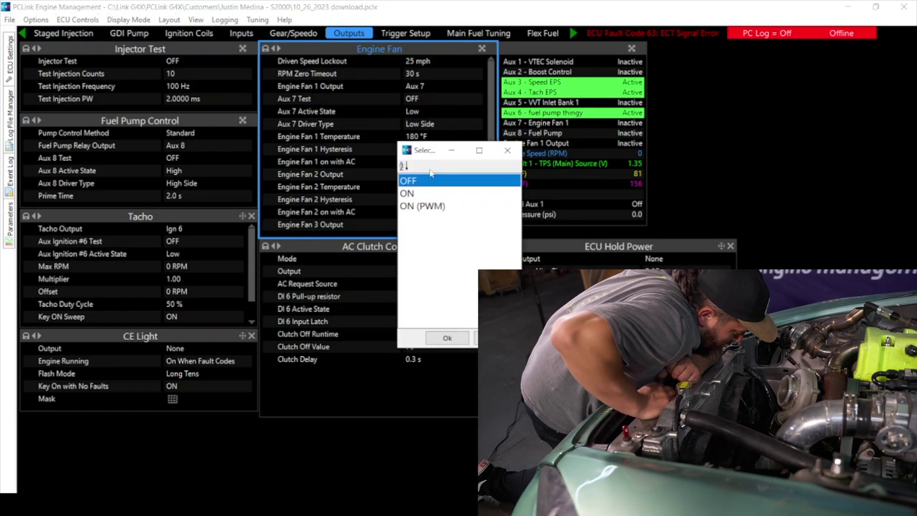
click(423, 196)
double_click(423, 196)
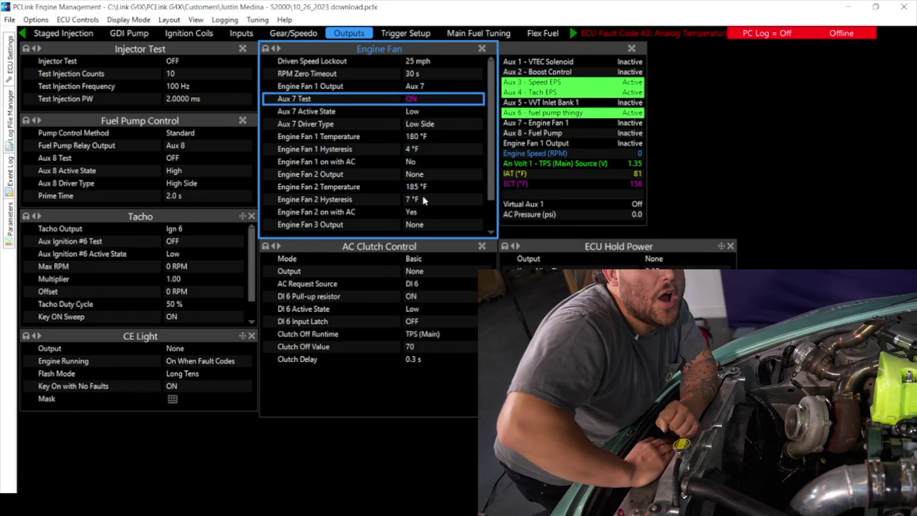
- On the Open Loop Boost control layout, run the Aux 2 solenoid test in ON (PWM) mode
click(176, 23)
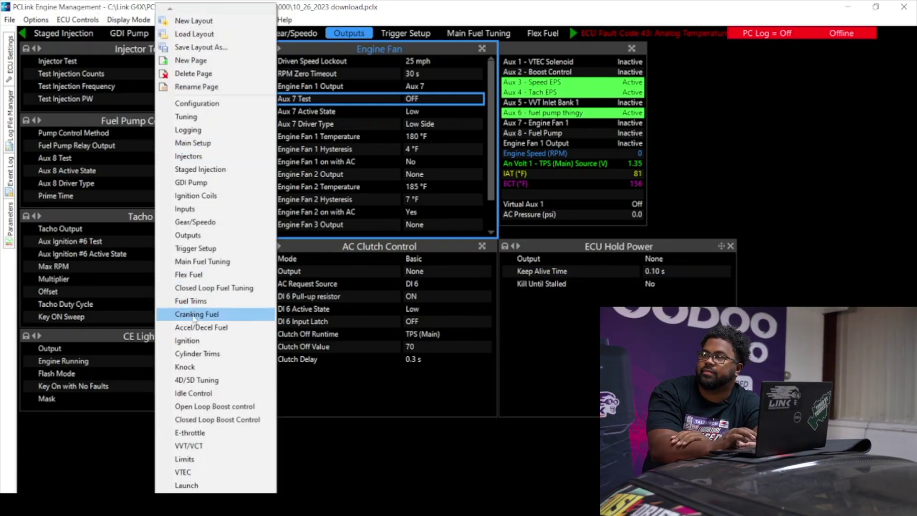
click(189, 407)
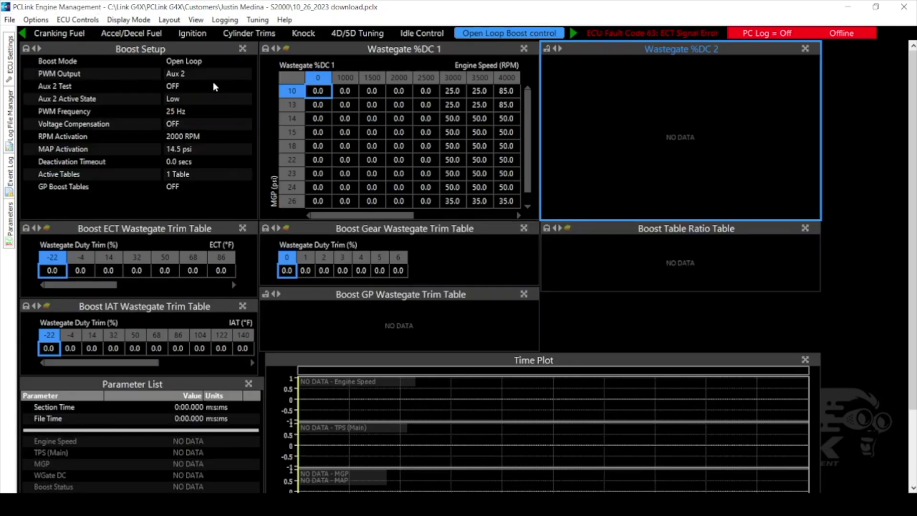
click(208, 87)
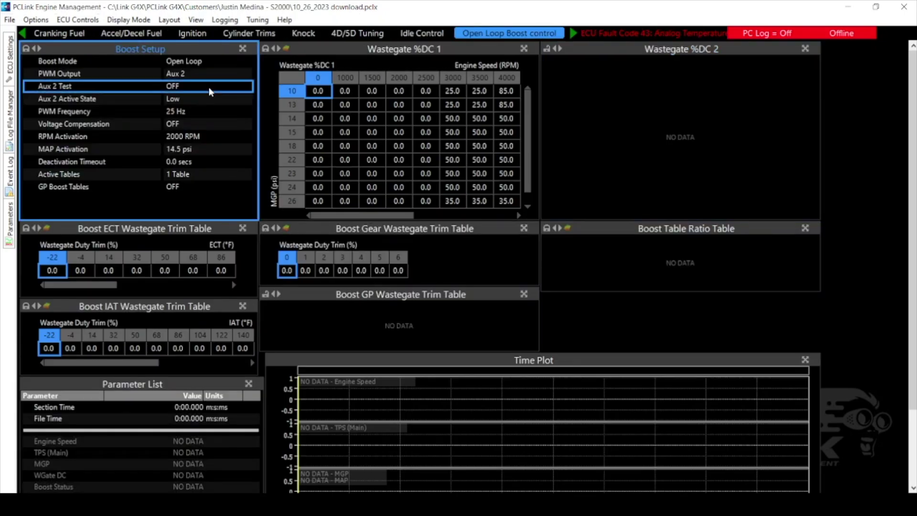
double_click(208, 87)
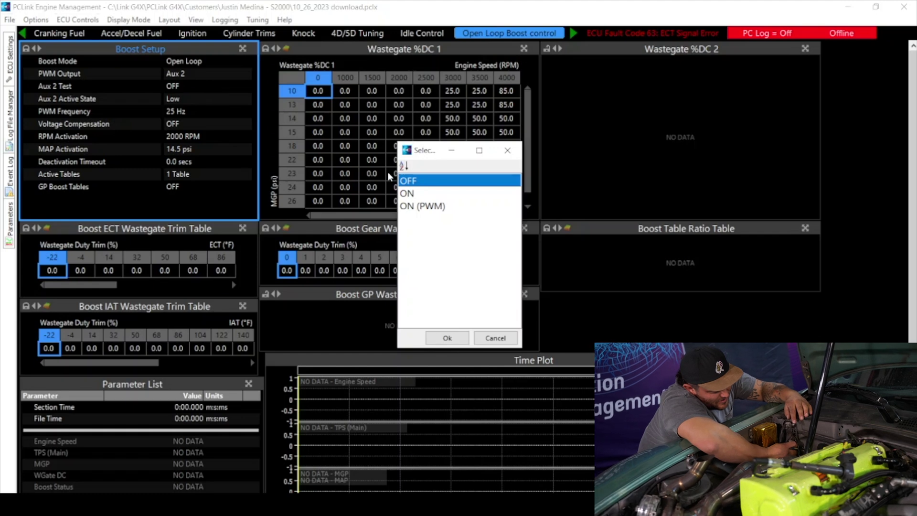
double_click(414, 207)
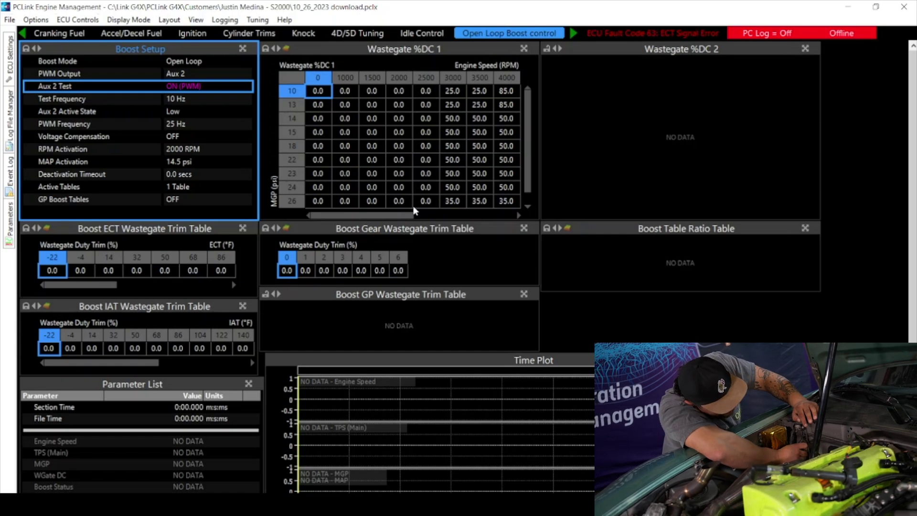
- On the Ignition Coils layout, set Ignition Test to fire Ignition 1
click(169, 20)
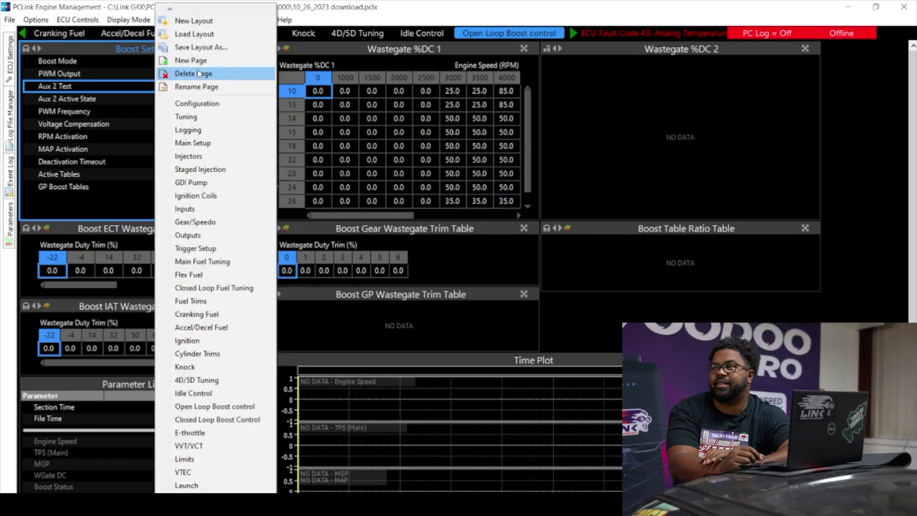
click(189, 196)
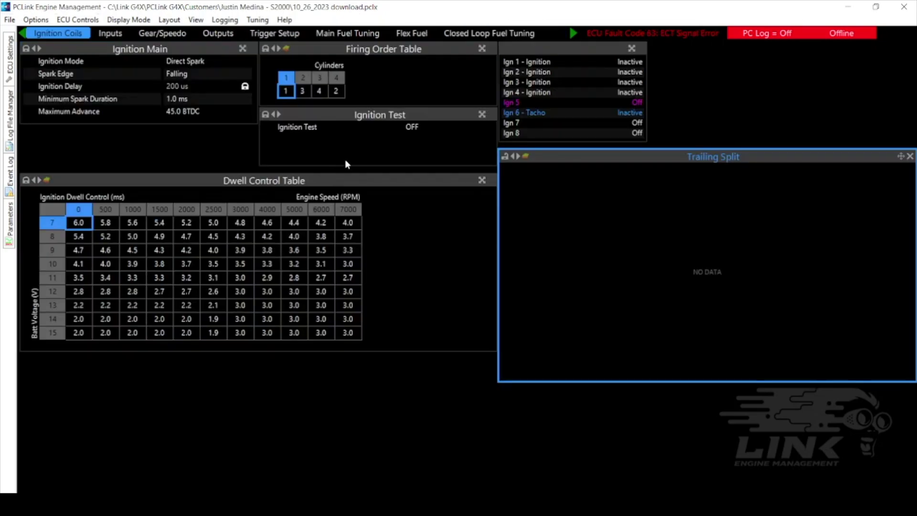
click(414, 129)
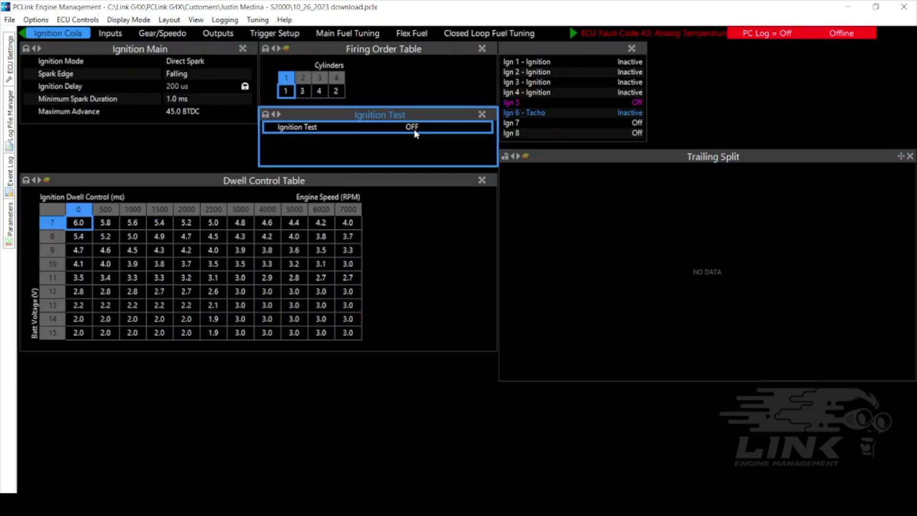
double_click(414, 128)
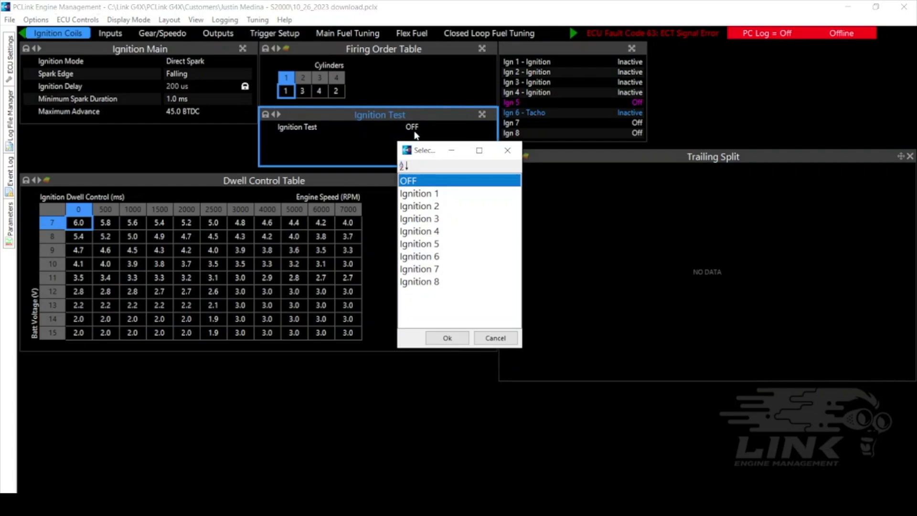
click(415, 194)
double_click(416, 193)
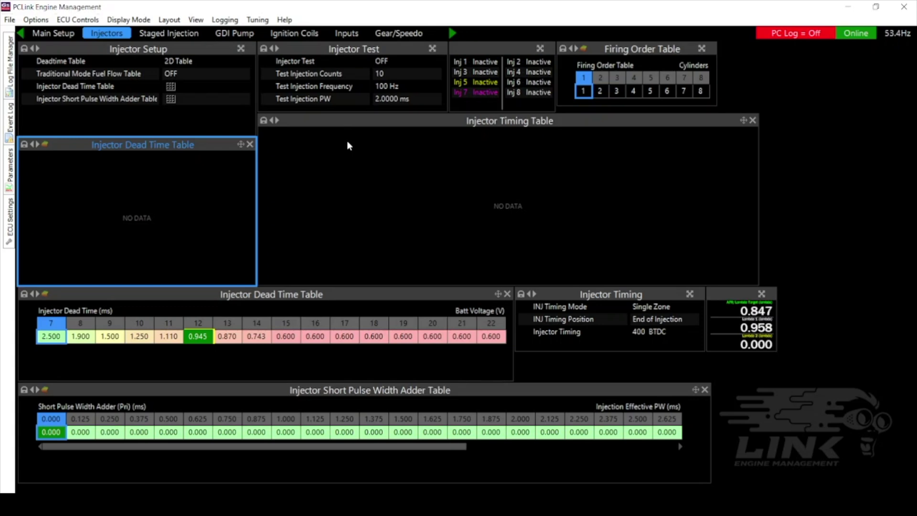
- Search the ECU settings for 'injector' and open the Injector Test selection list
click(354, 52)
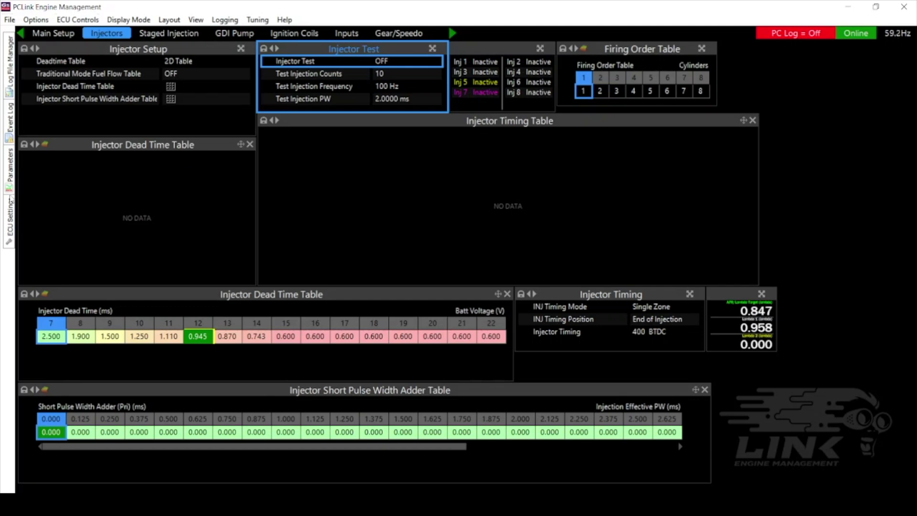
click(11, 232)
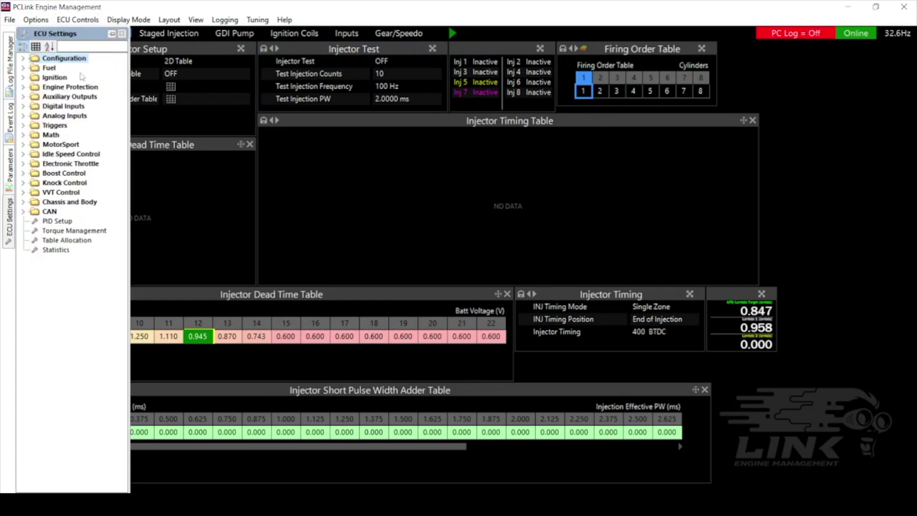
click(60, 46)
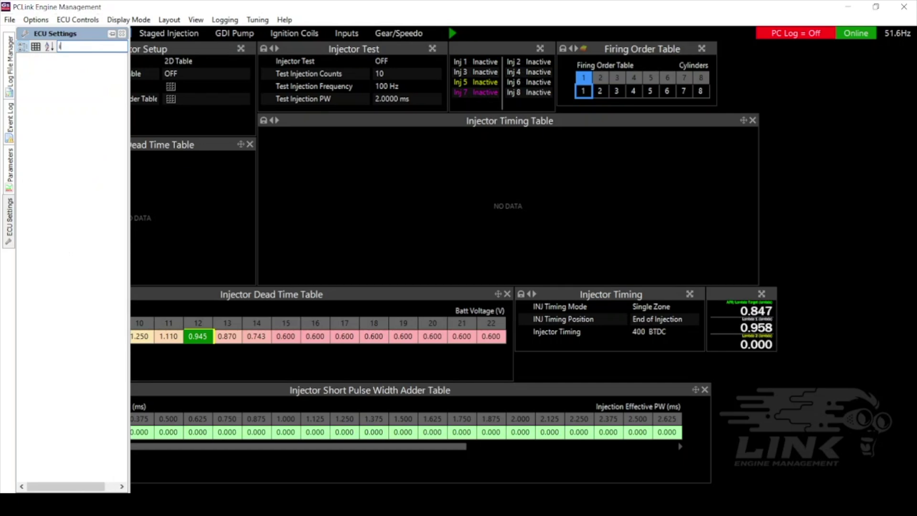
text(injector)
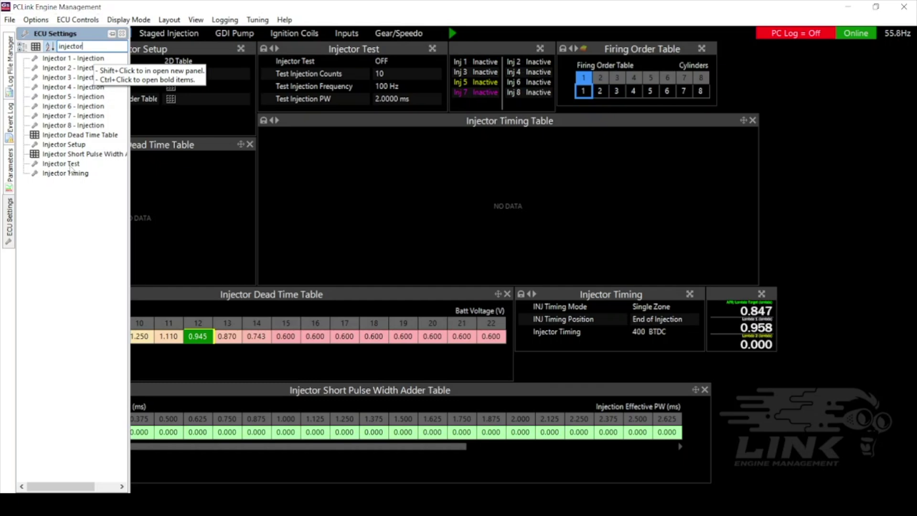
click(384, 150)
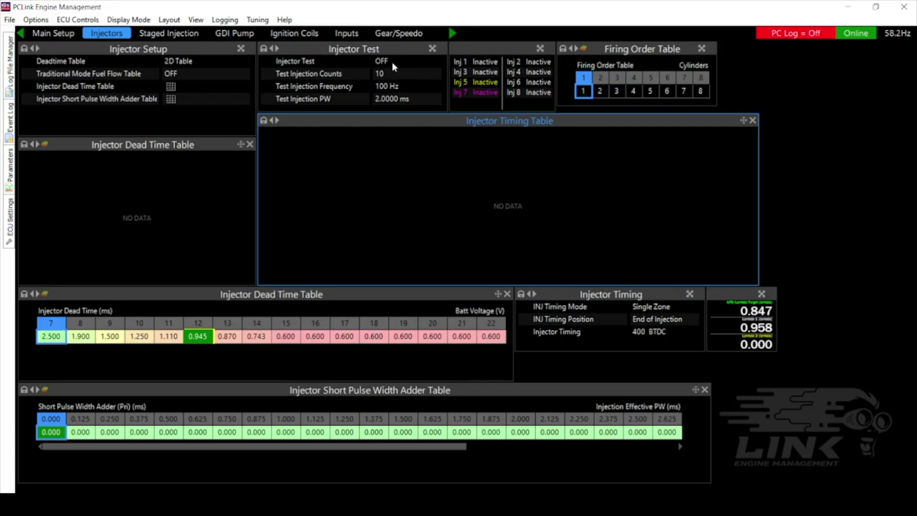
click(391, 62)
double_click(392, 62)
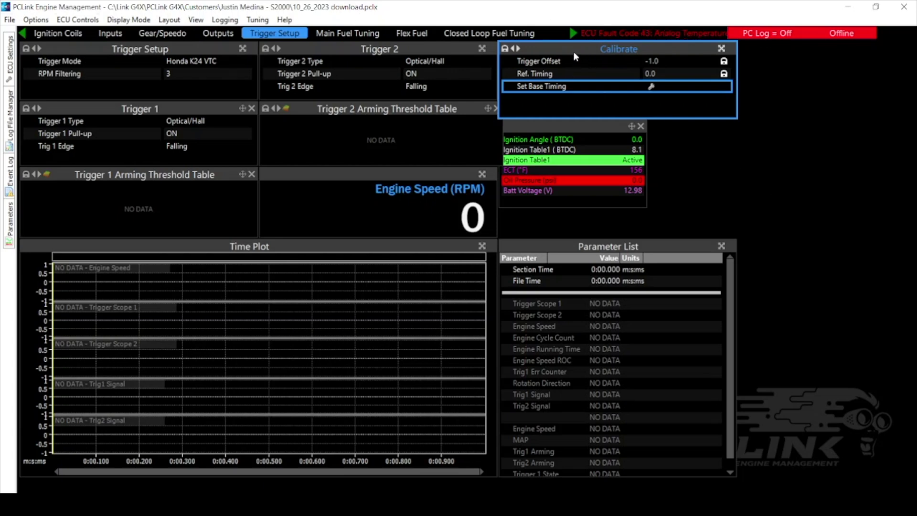
click(651, 87)
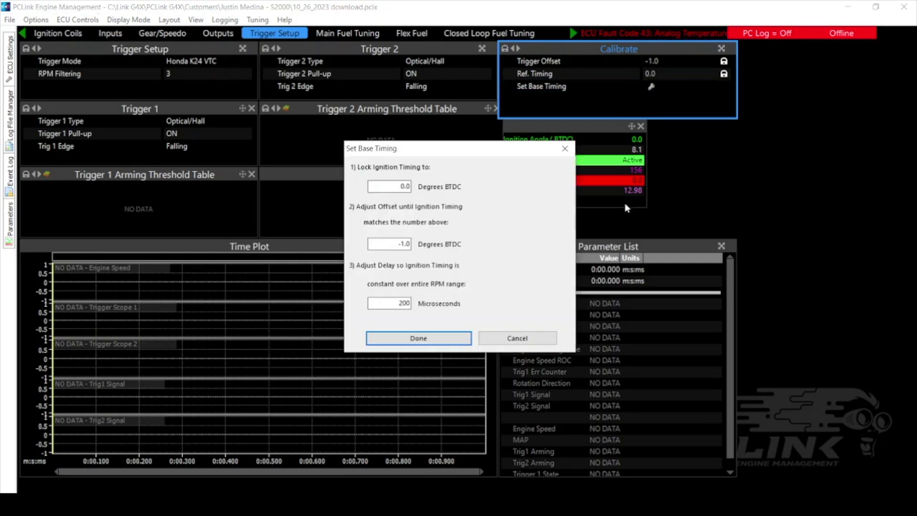